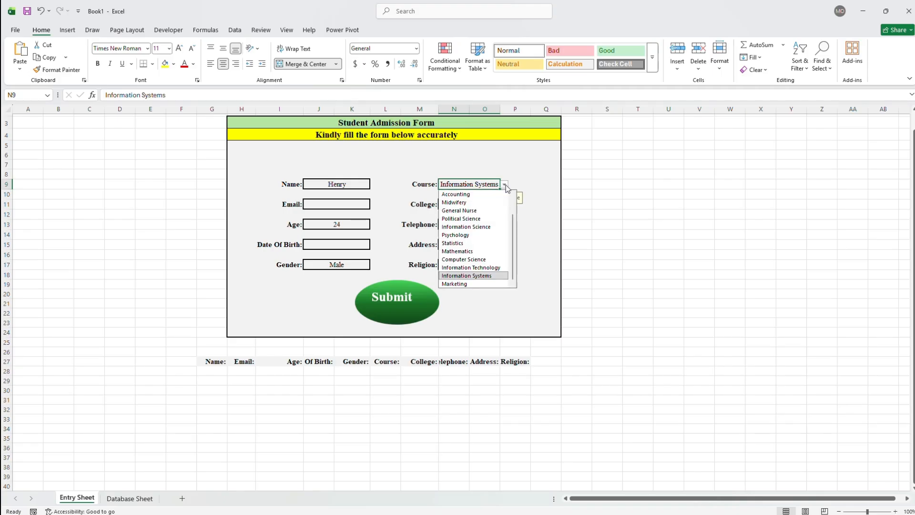
scroll(514, 200, up, 3)
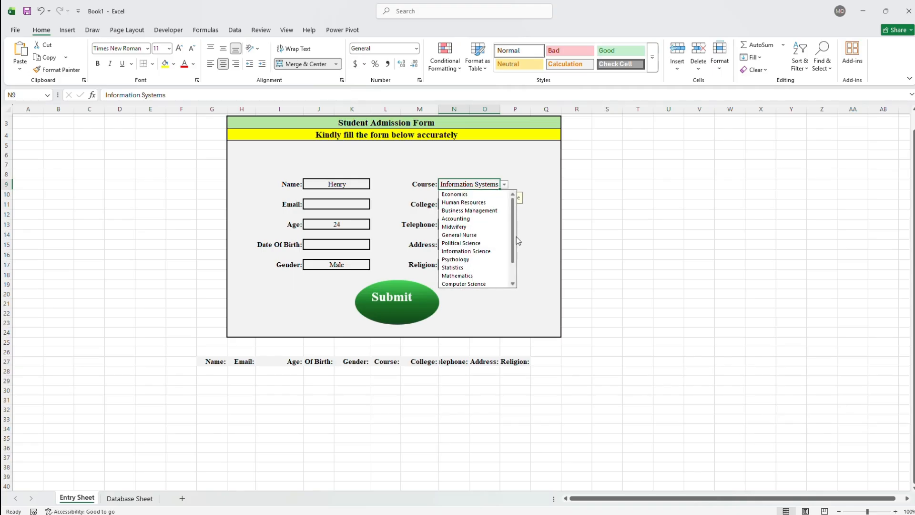
click(519, 184)
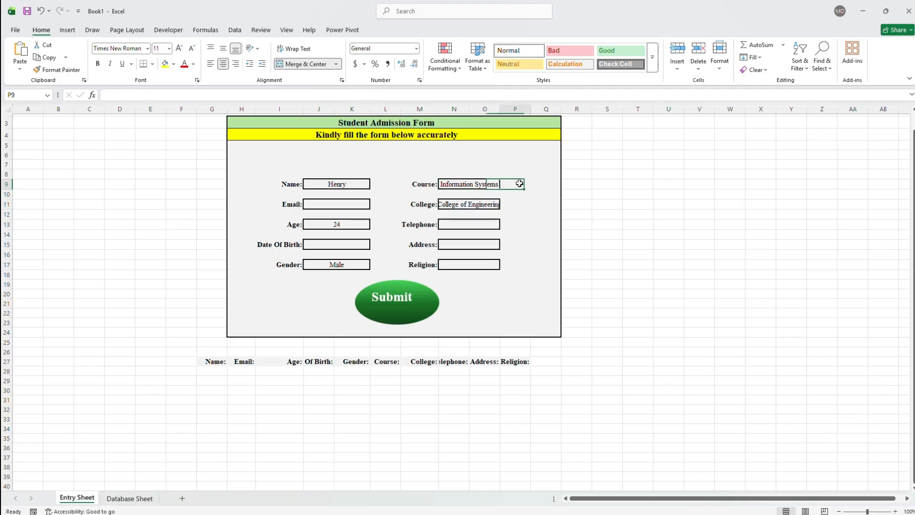
- Start a data validation rule for the Religion entry cell N17 that allows values from a List
click(470, 265)
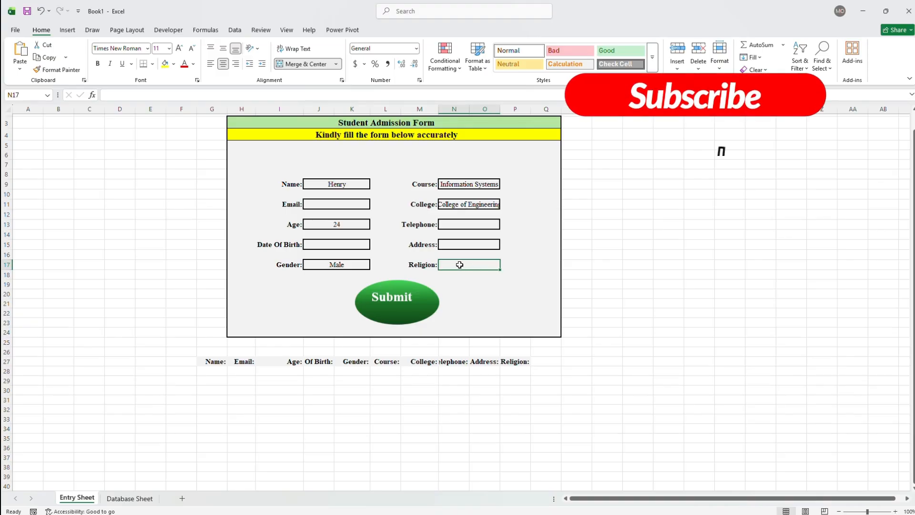
click(236, 30)
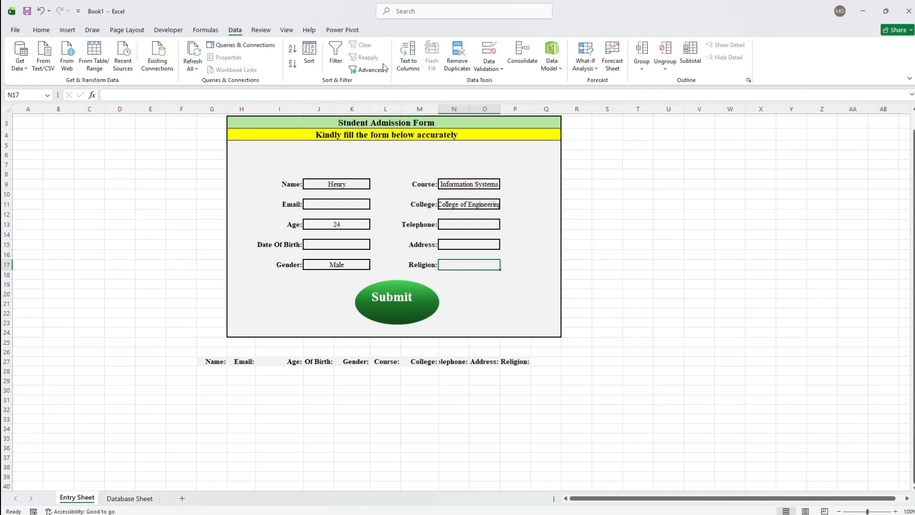
click(497, 72)
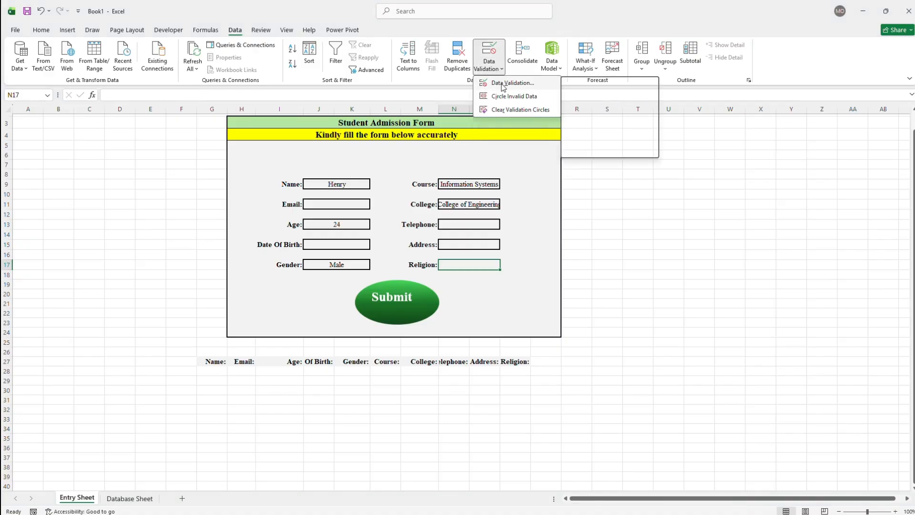
click(503, 85)
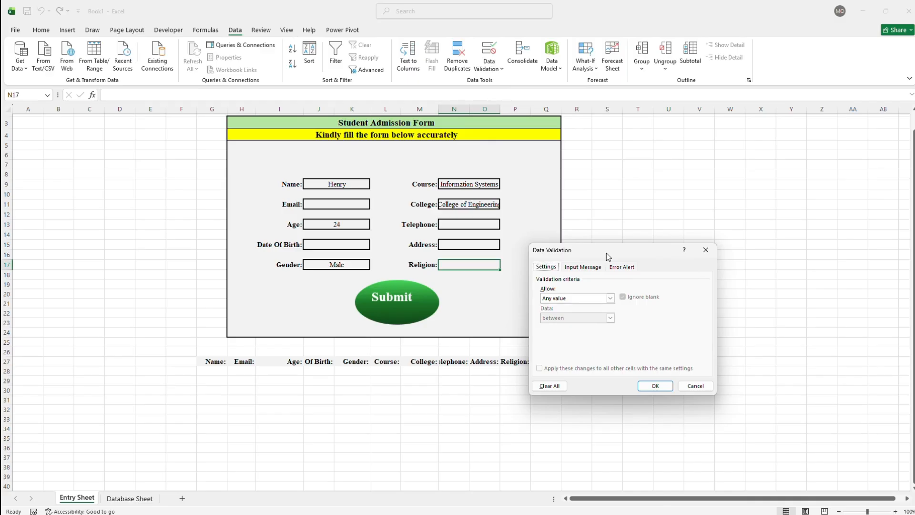
drag(607, 255, 598, 135)
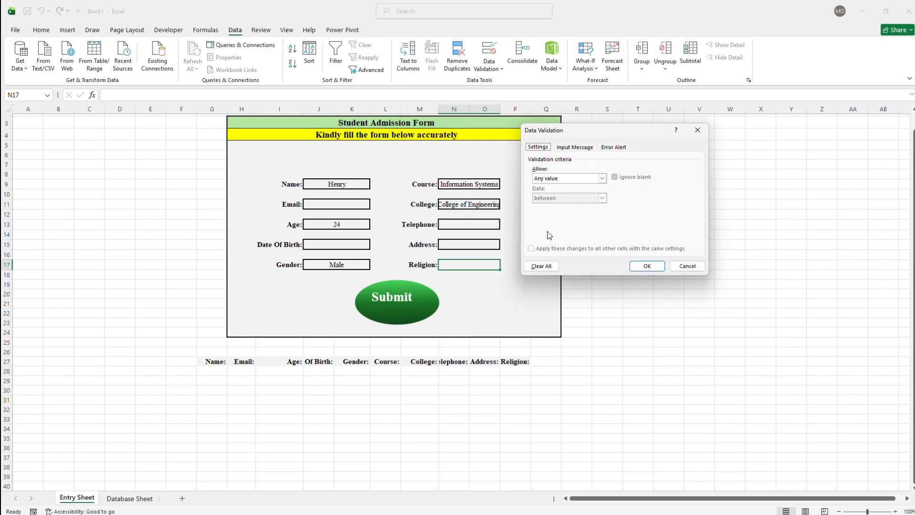
click(603, 179)
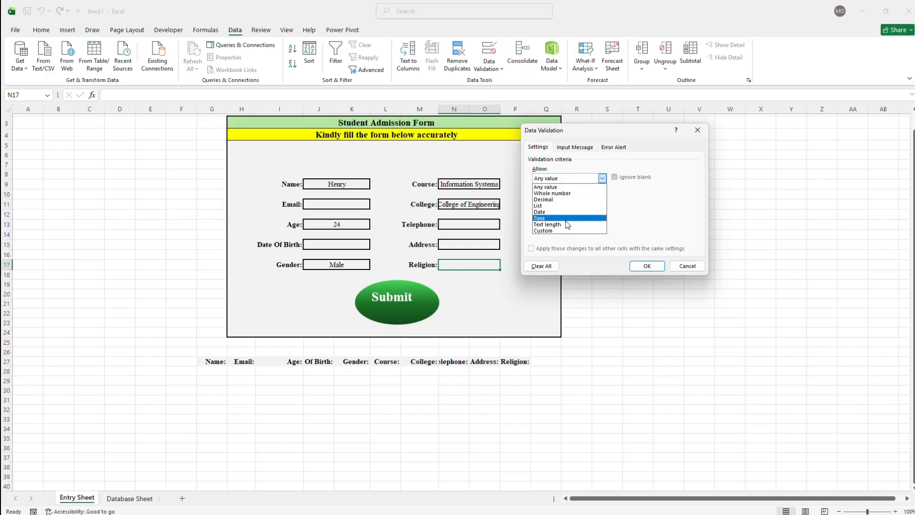
click(556, 206)
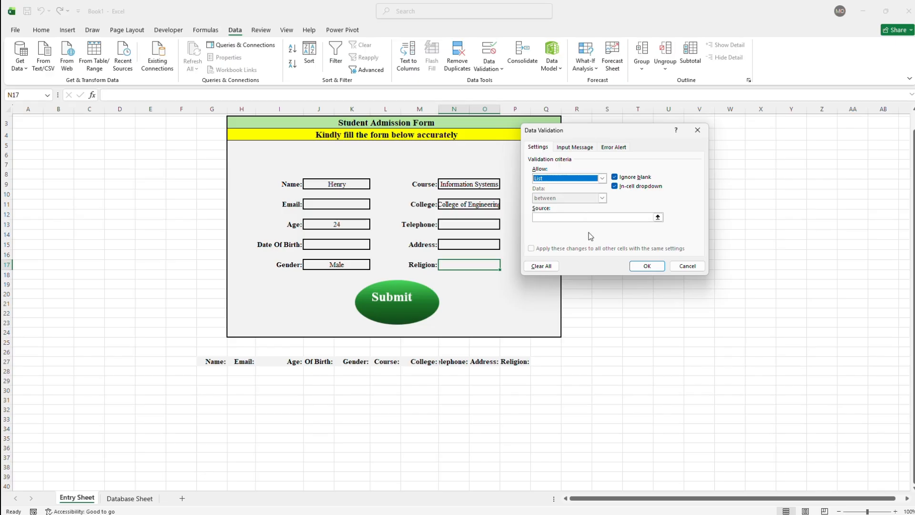
- Enter "Christian, Muslim, Buddish, Traditionalist, Others" as the source of the Religion validation list
click(582, 218)
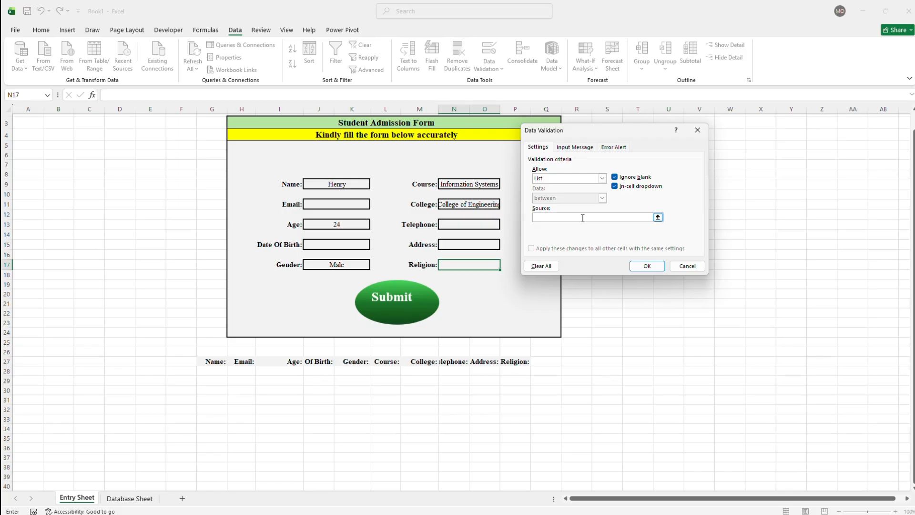
text(cH)
key(BackSpace)
key(BackSpace)
text(Christis)
key(BackSpace)
text(an, Muslim, Buddish, Traditionalist,)
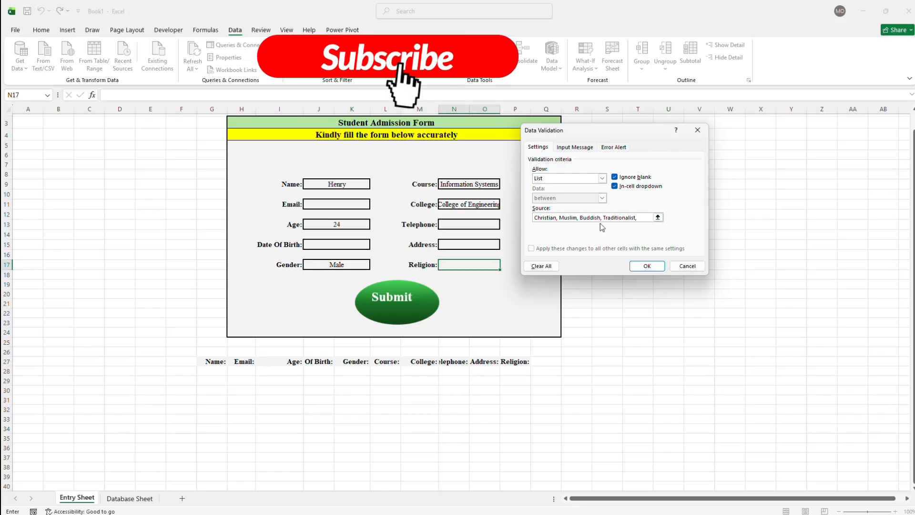
text(o)
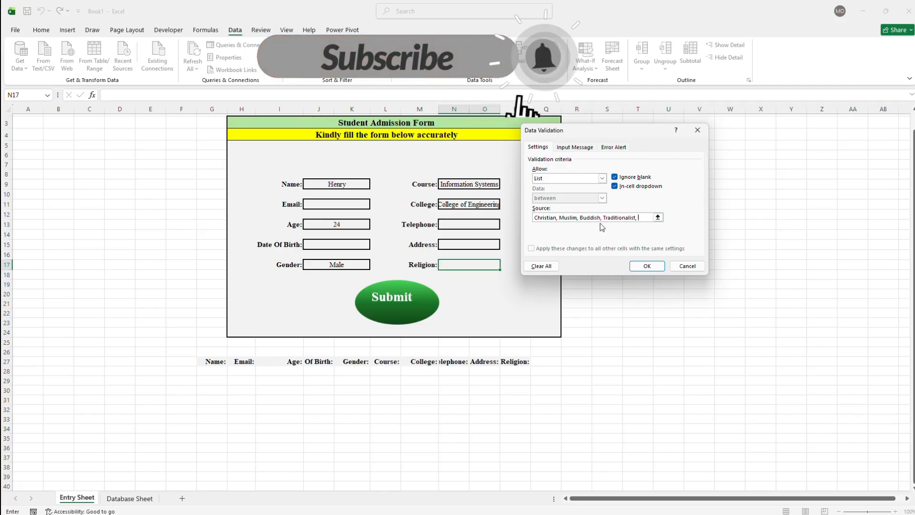
key(BackSpace)
text(Others)
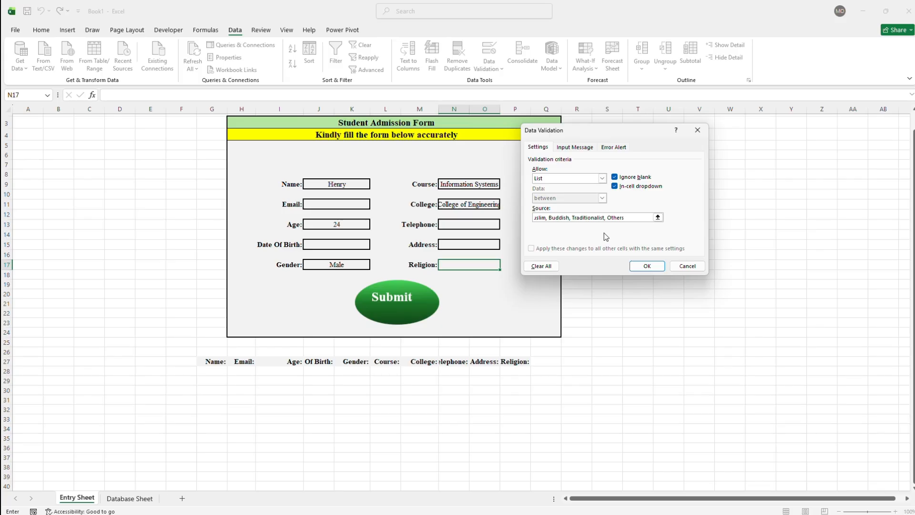
- Set the rule's input message to "Select your Religion" and its error message to "Select From Drop down list"
click(578, 149)
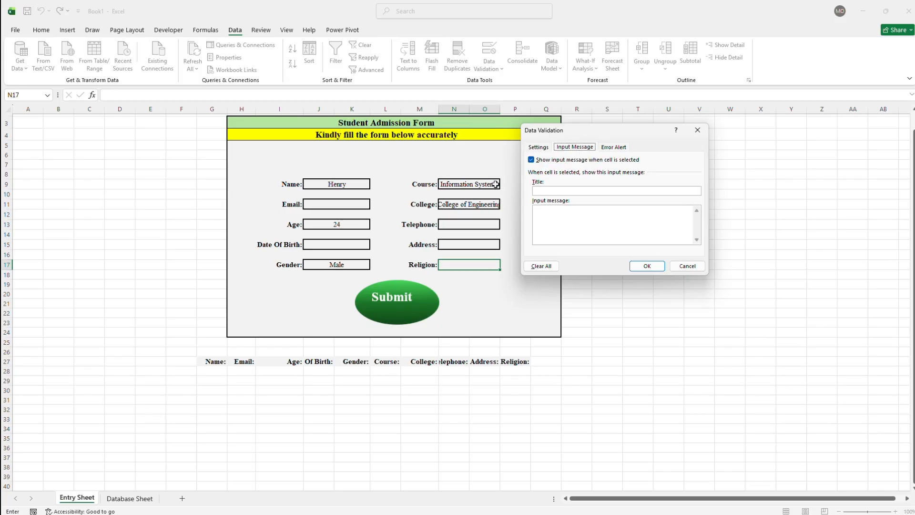
click(570, 234)
text(Select your Religion)
click(622, 148)
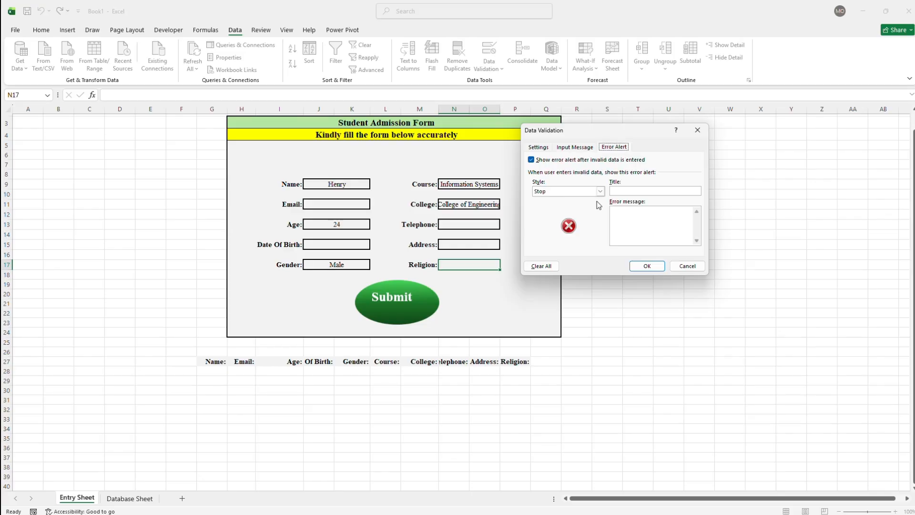
click(637, 233)
text(Select From Drop down list)
- Review the Religion rule's input message, error alert and list settings, and apply the validation
click(587, 146)
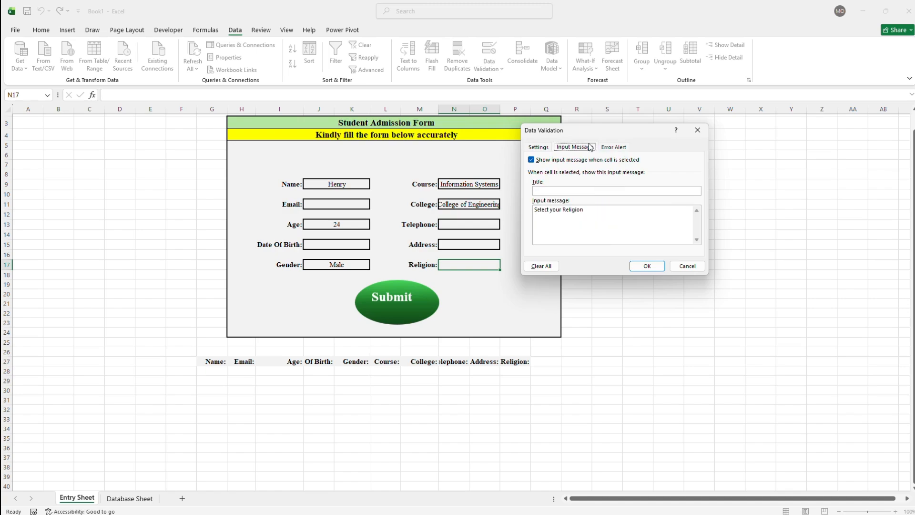
click(607, 149)
click(577, 148)
click(544, 148)
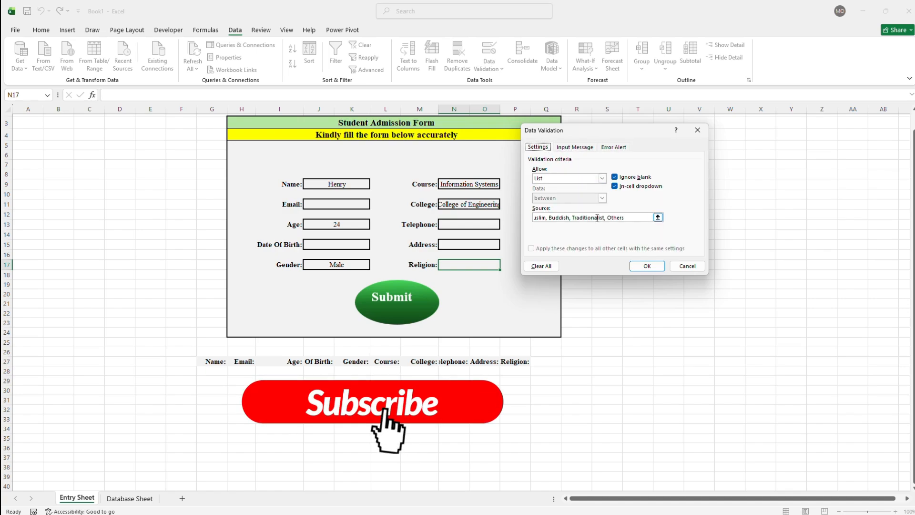
click(579, 217)
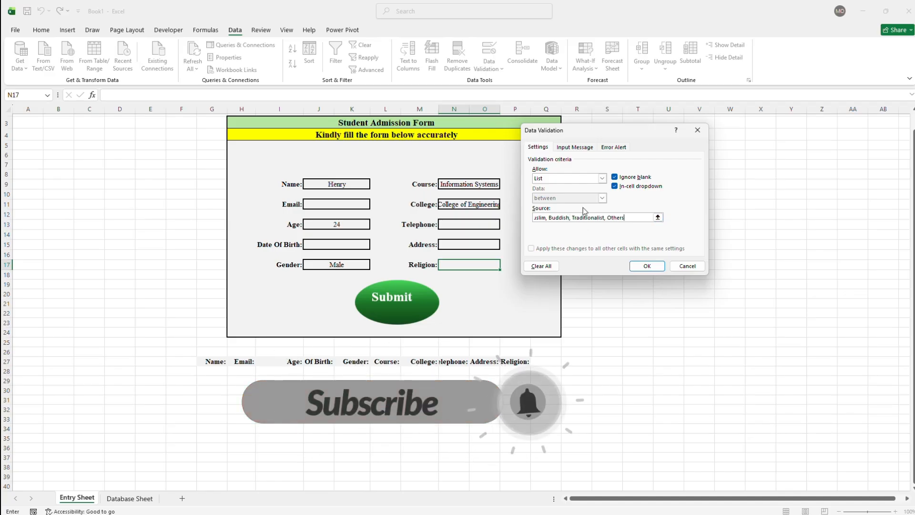
click(602, 178)
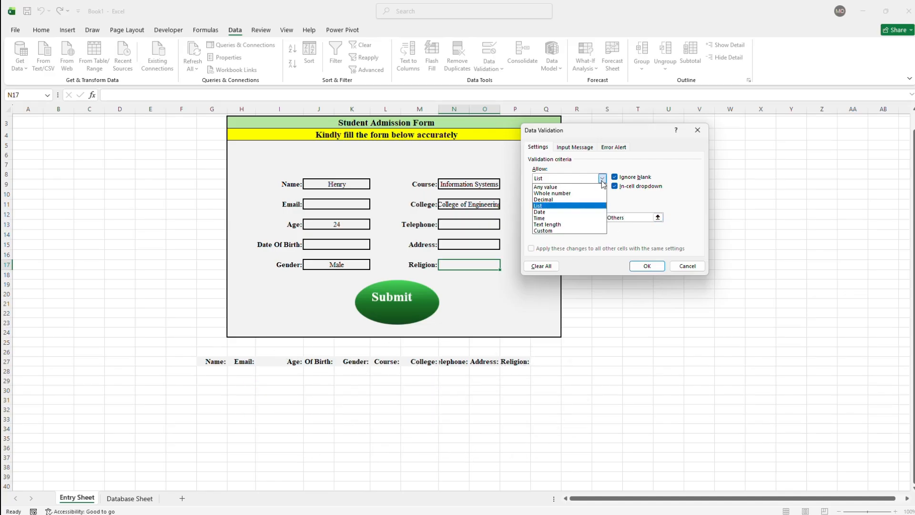
click(602, 179)
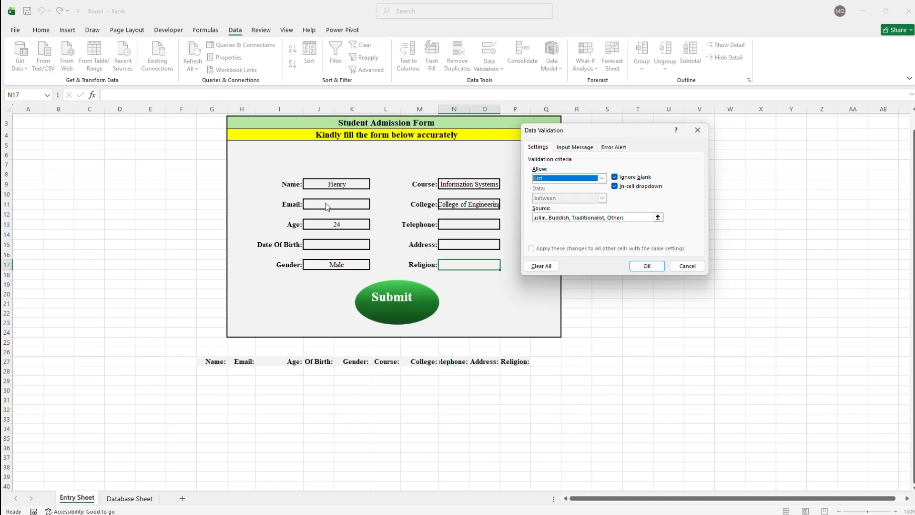
click(602, 178)
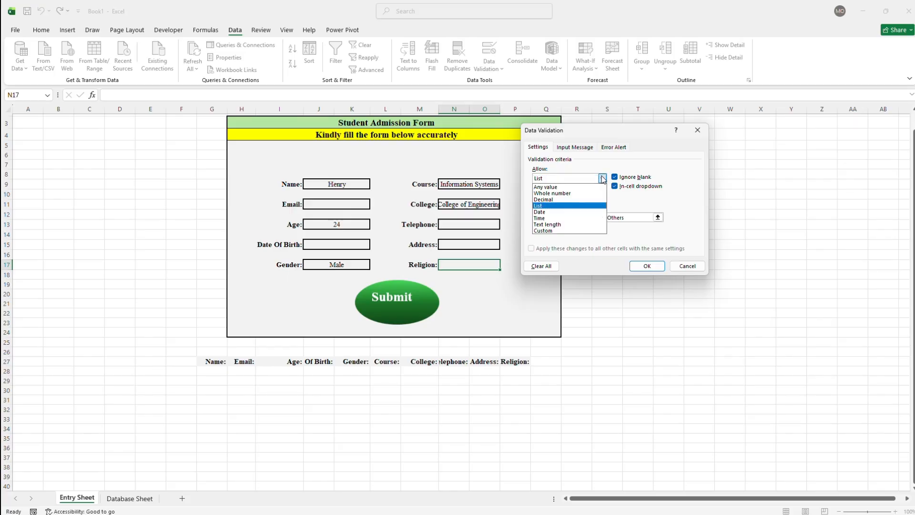
click(627, 199)
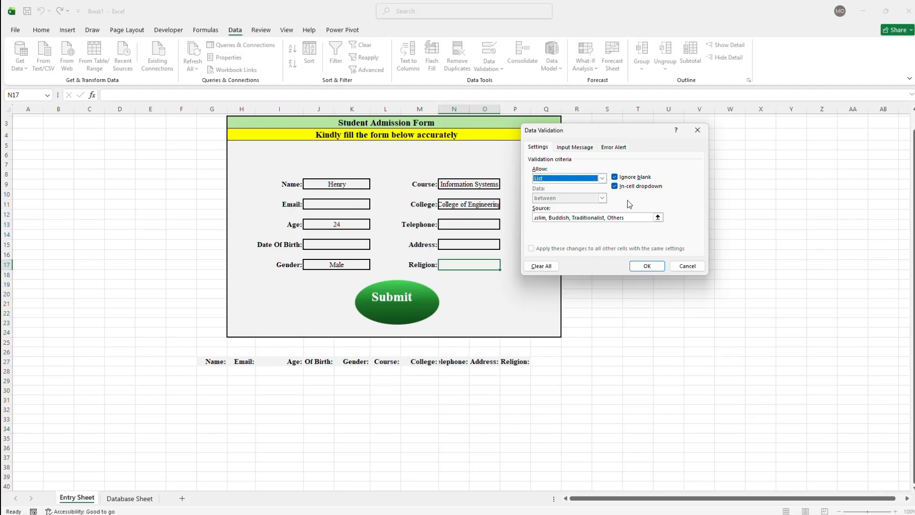
click(647, 265)
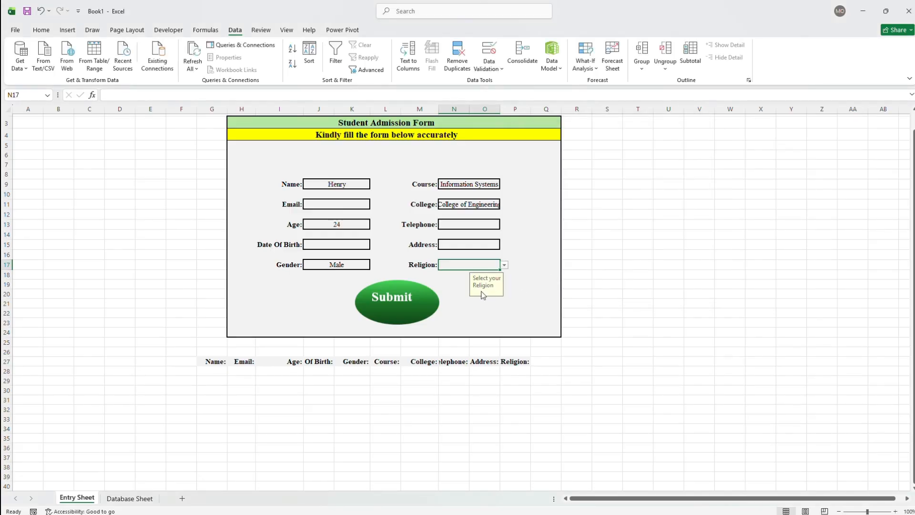
- Test the Religion drop-down list by choosing Muslim, and set the field to Christian
click(505, 266)
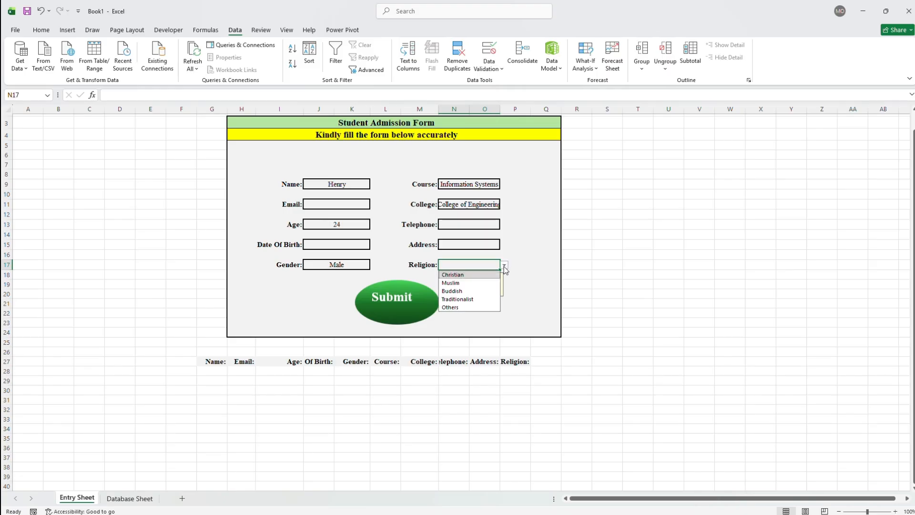
click(472, 283)
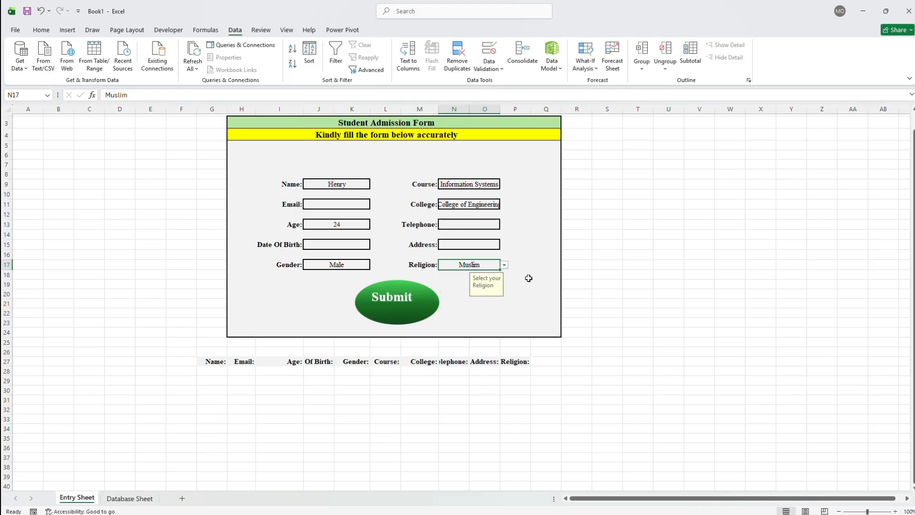
click(505, 266)
click(481, 275)
- Examine the Age cell's data validation: allowed value types, comparison options, minimum and maximum, input message and error alert
click(359, 225)
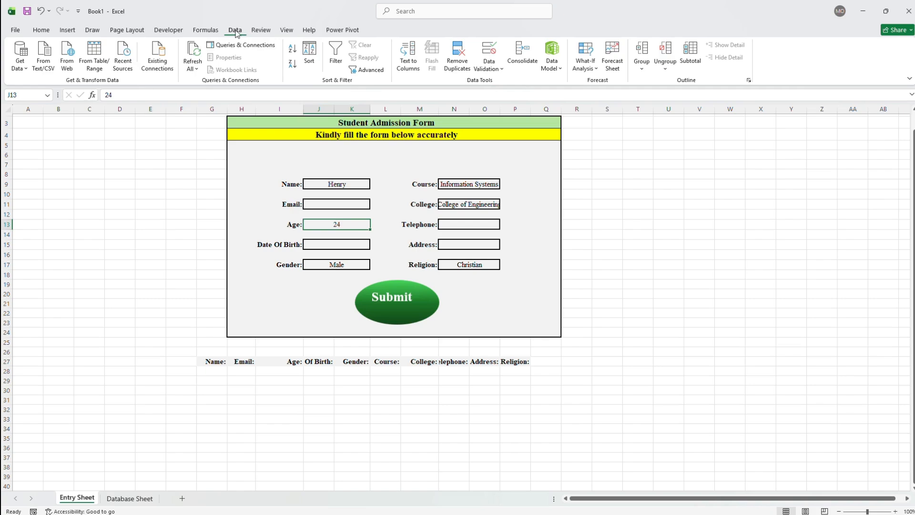
click(489, 67)
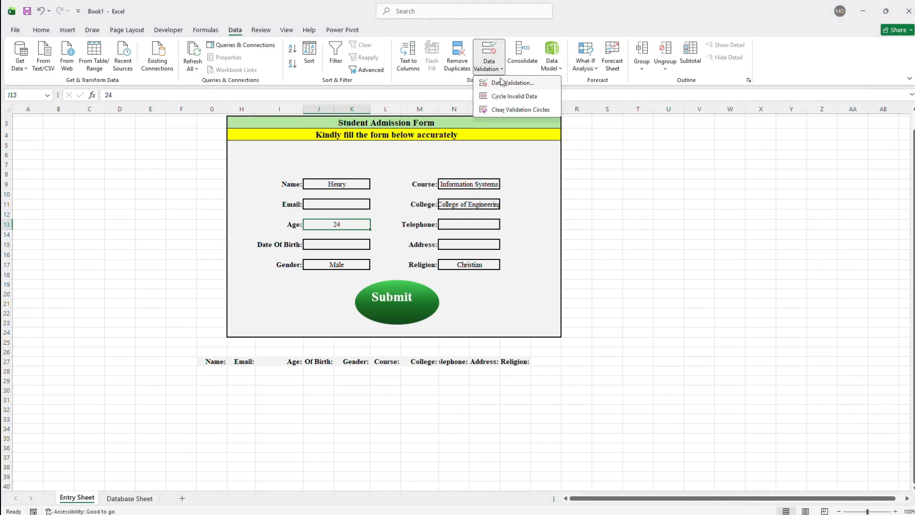
click(503, 83)
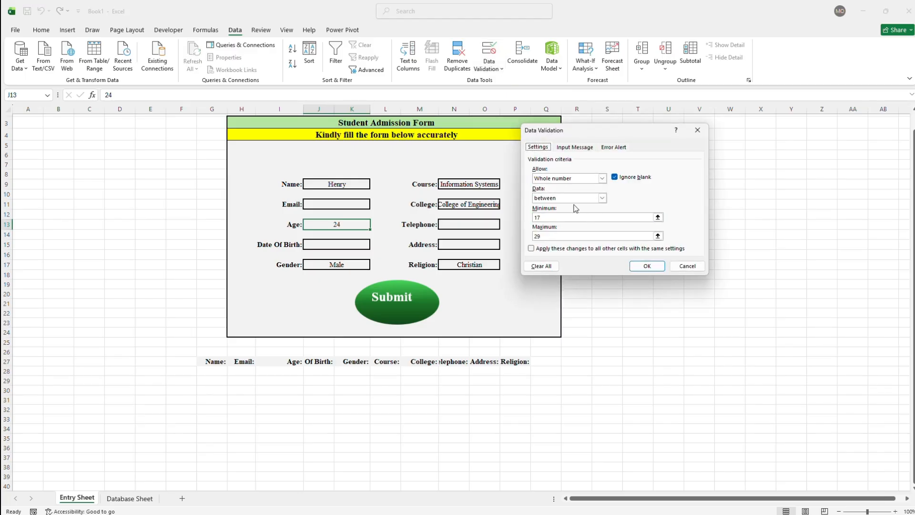
click(603, 178)
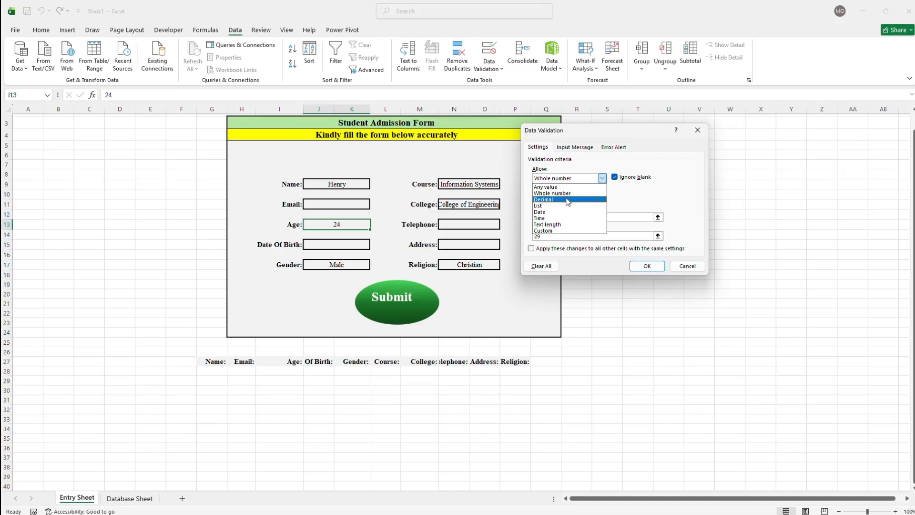
click(615, 193)
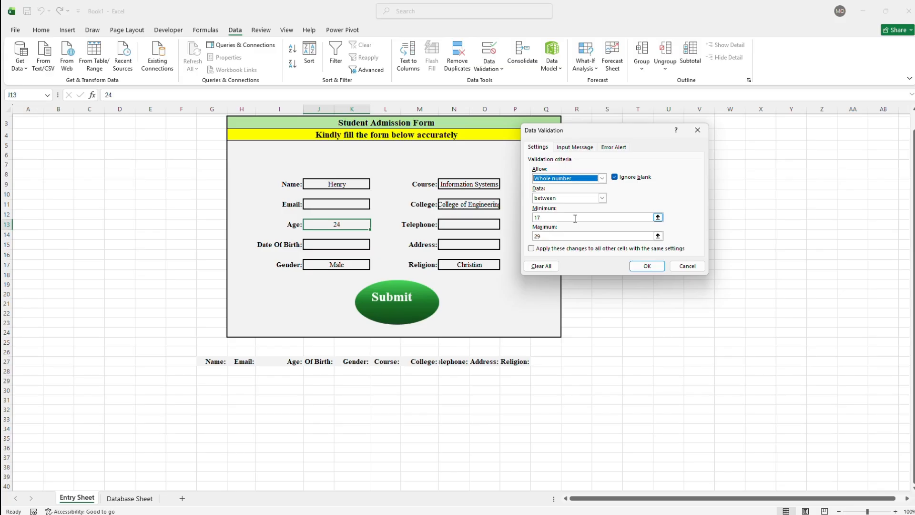
click(602, 198)
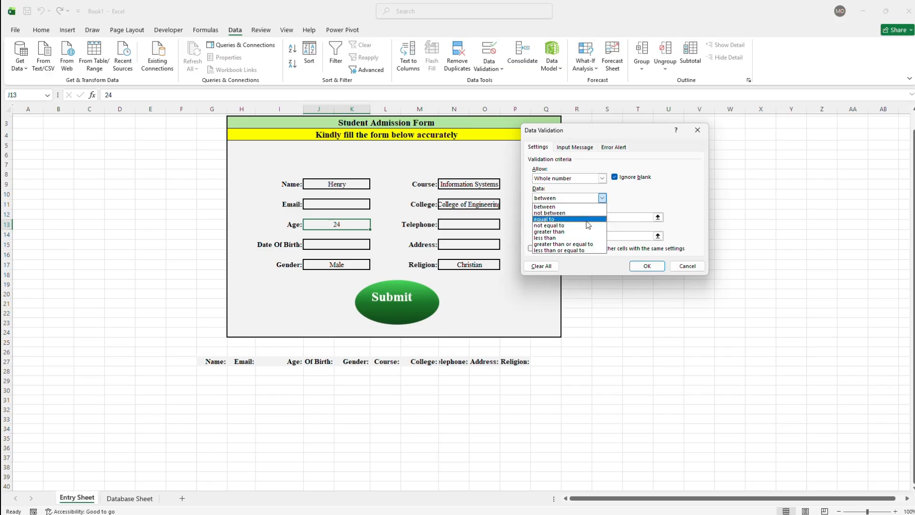
click(623, 203)
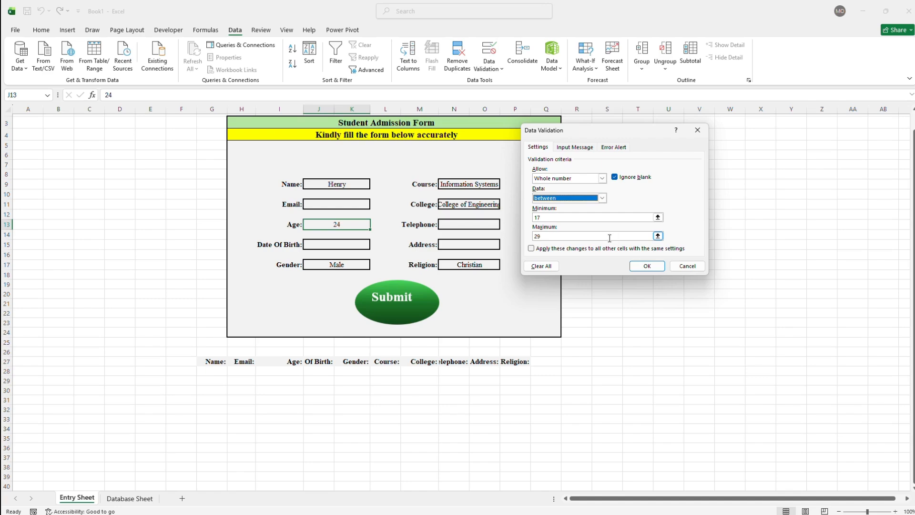
click(581, 147)
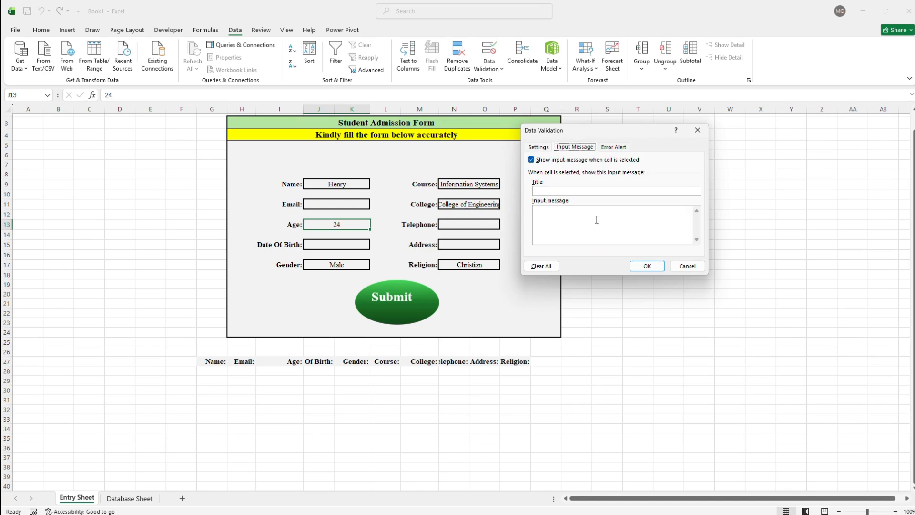
click(612, 148)
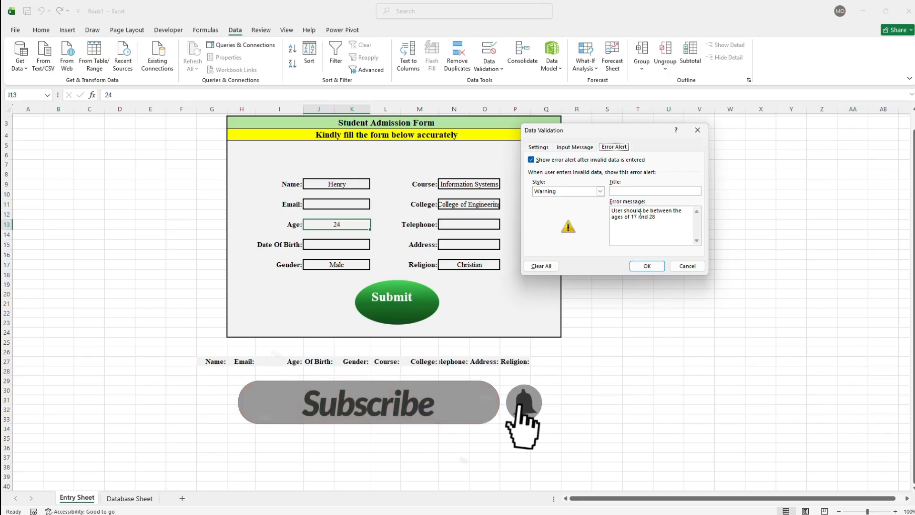
click(540, 147)
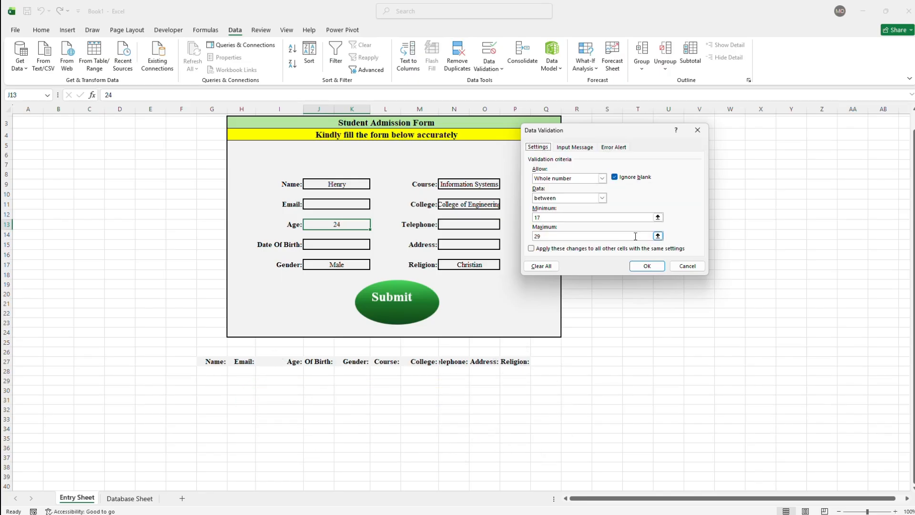
click(643, 266)
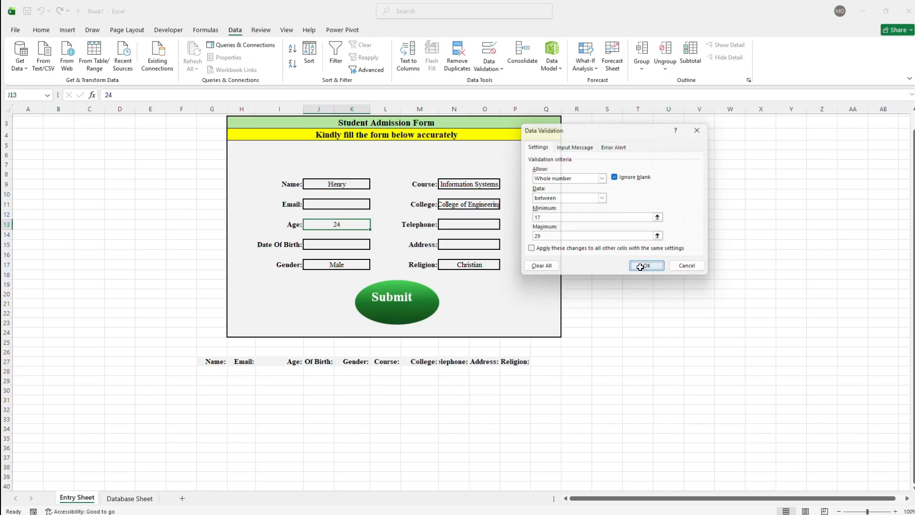
- Try to enter 30 in the Age field to test its validation rule, and dismiss the alert
double_click(331, 224)
key(BackSpace)
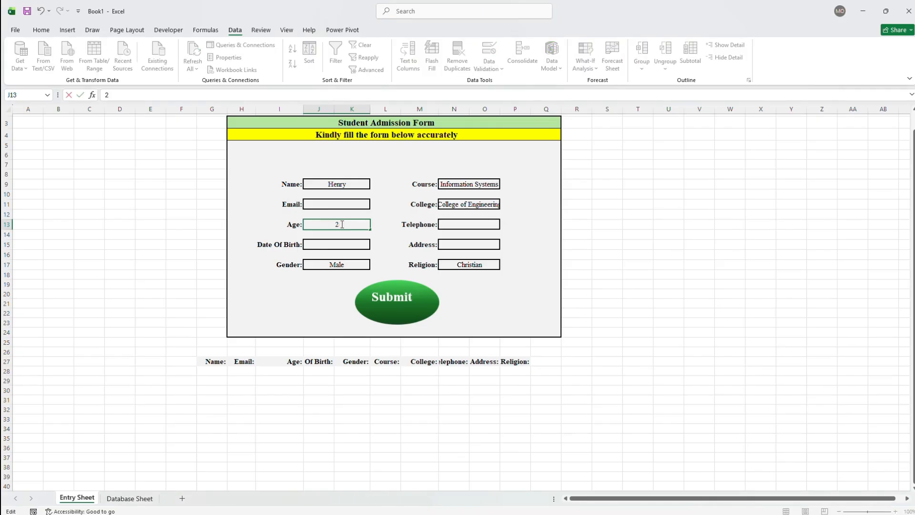
text(30)
key(Return)
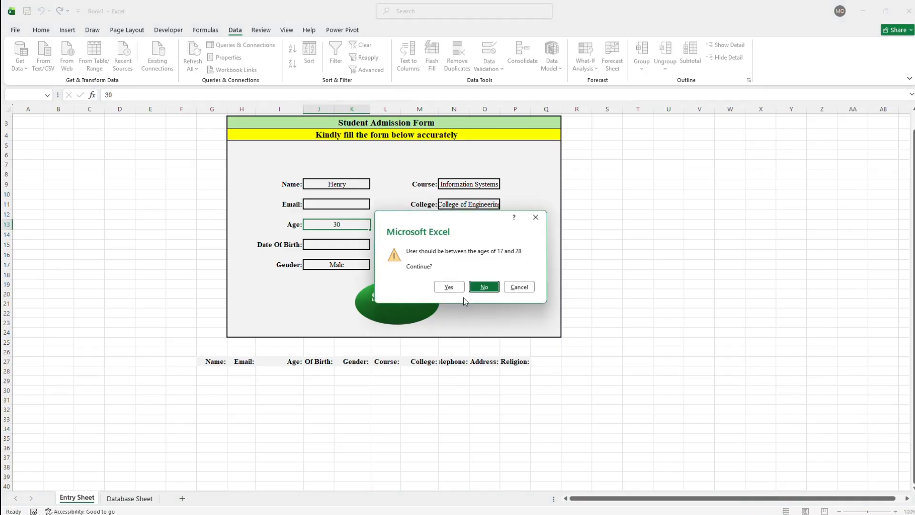
click(536, 217)
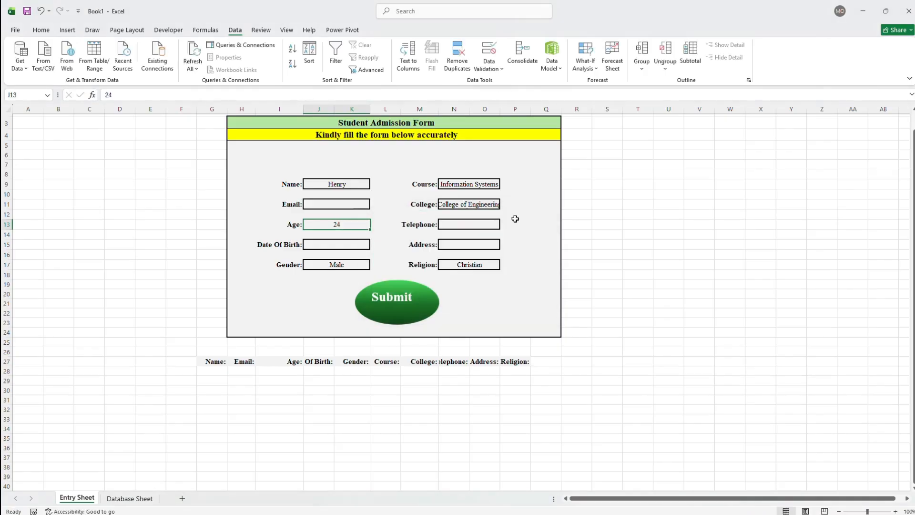